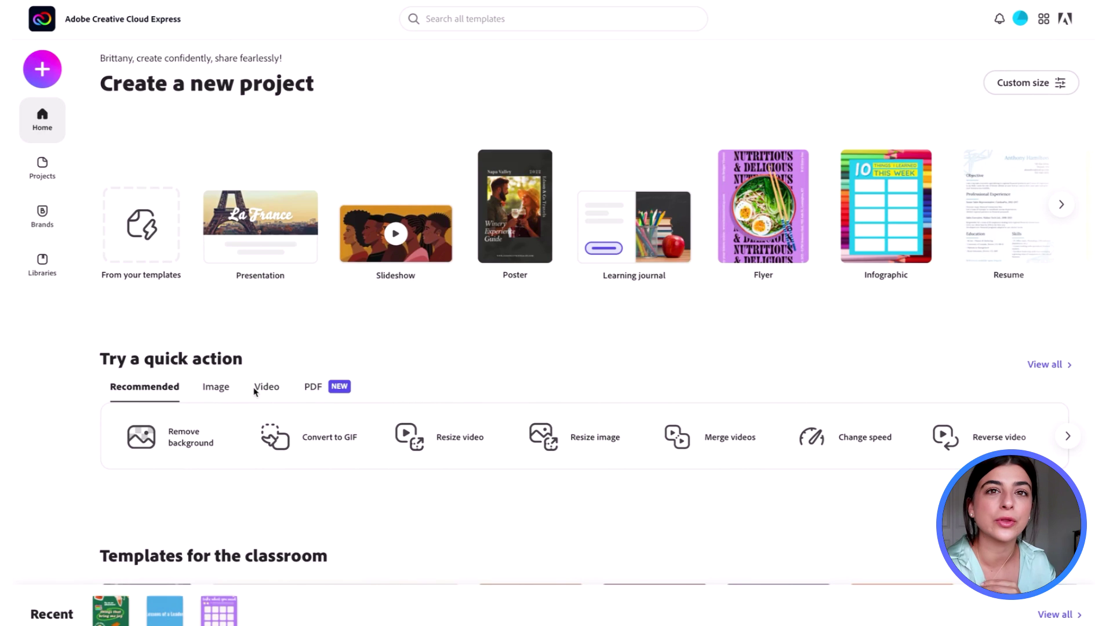
# Open the background-free books image in the editor as a new project on a purple canvas
pyautogui.scroll(-12, 256, 390)
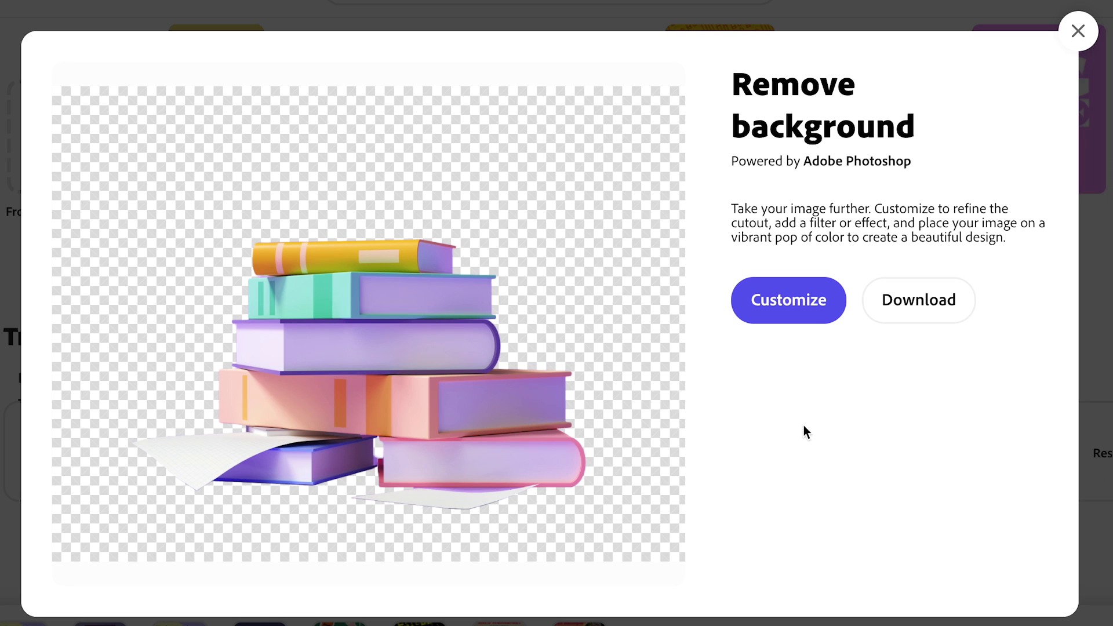
pyautogui.click(794, 311)
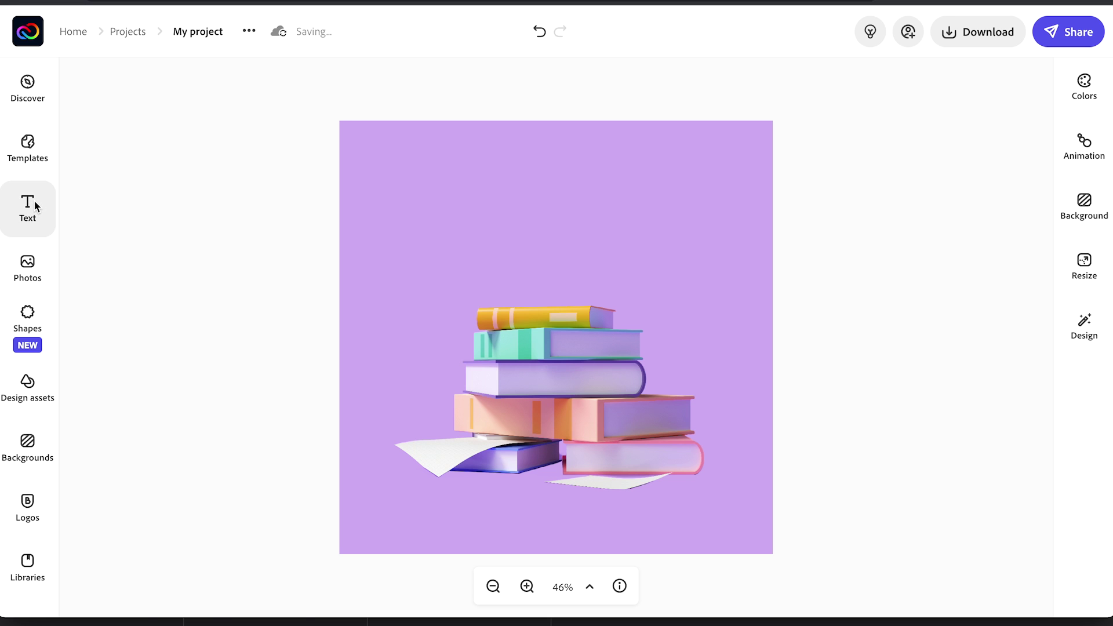
pyautogui.click(28, 205)
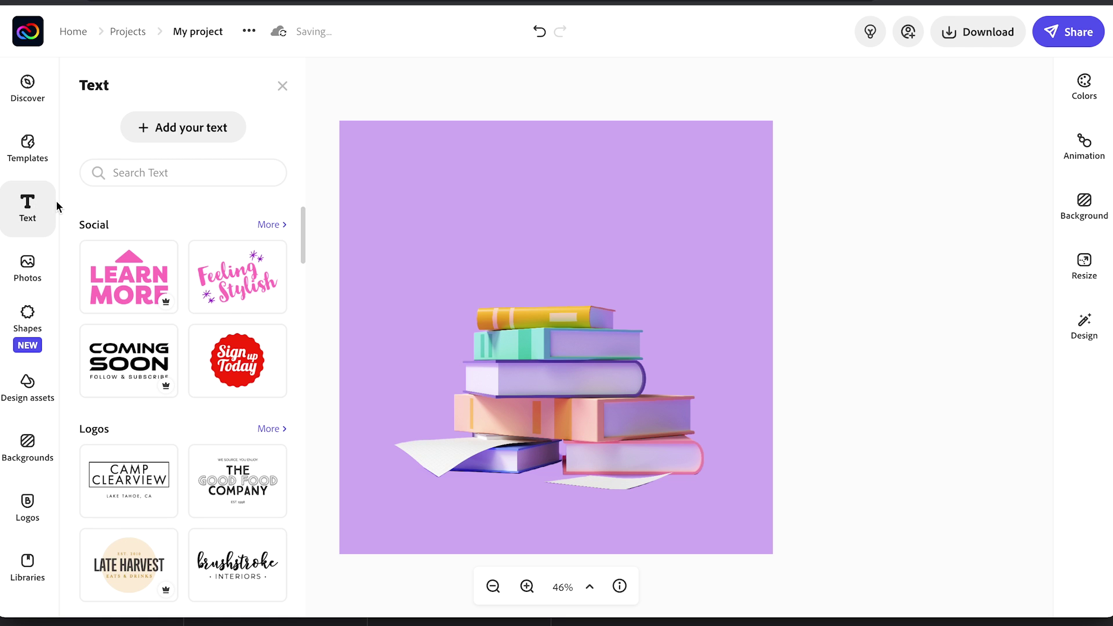
# Add 'The Book of Secrets' headline, shrink it and centre it above the books
pyautogui.scroll(-5, 132, 503)
pyautogui.scroll(-5, 132, 503)
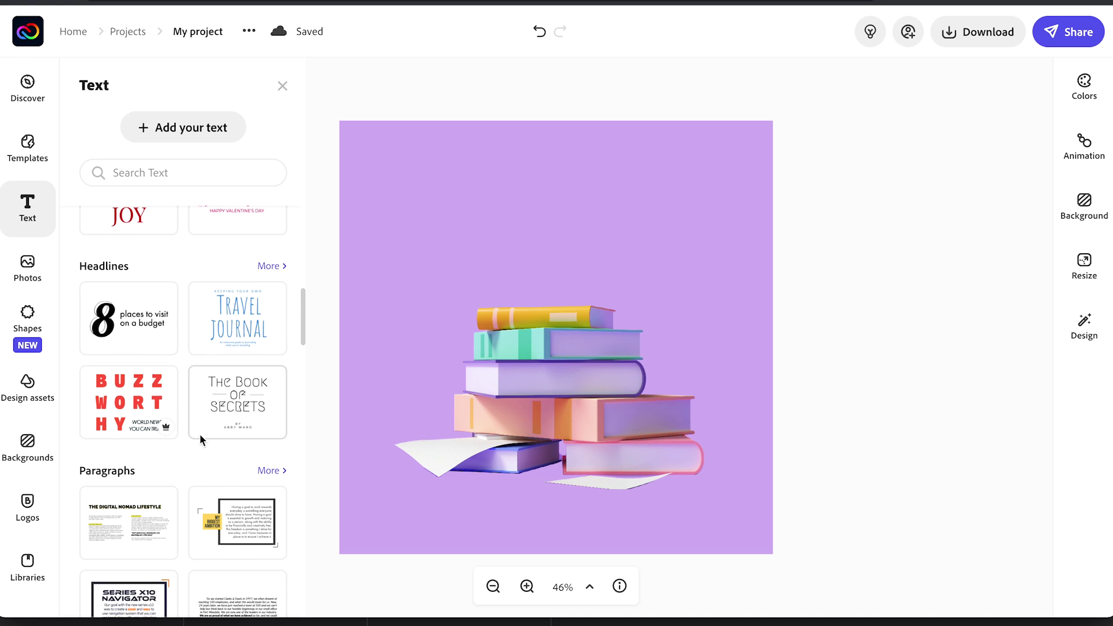
pyautogui.click(234, 406)
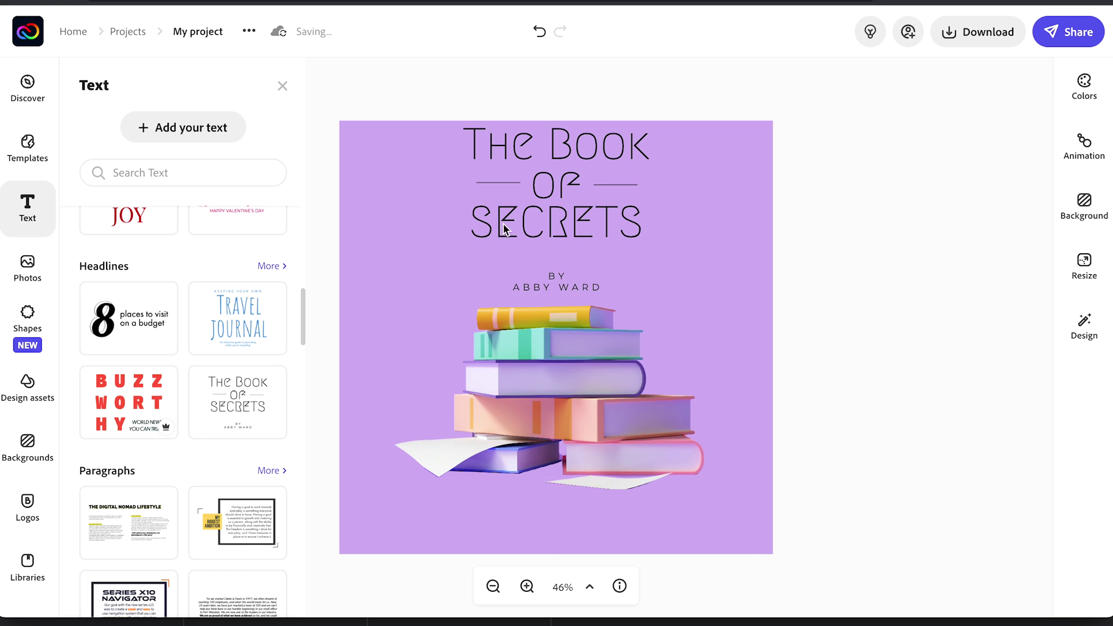
pyautogui.click(504, 228)
pyautogui.moveTo(519, 221); pyautogui.dragTo(519, 230)
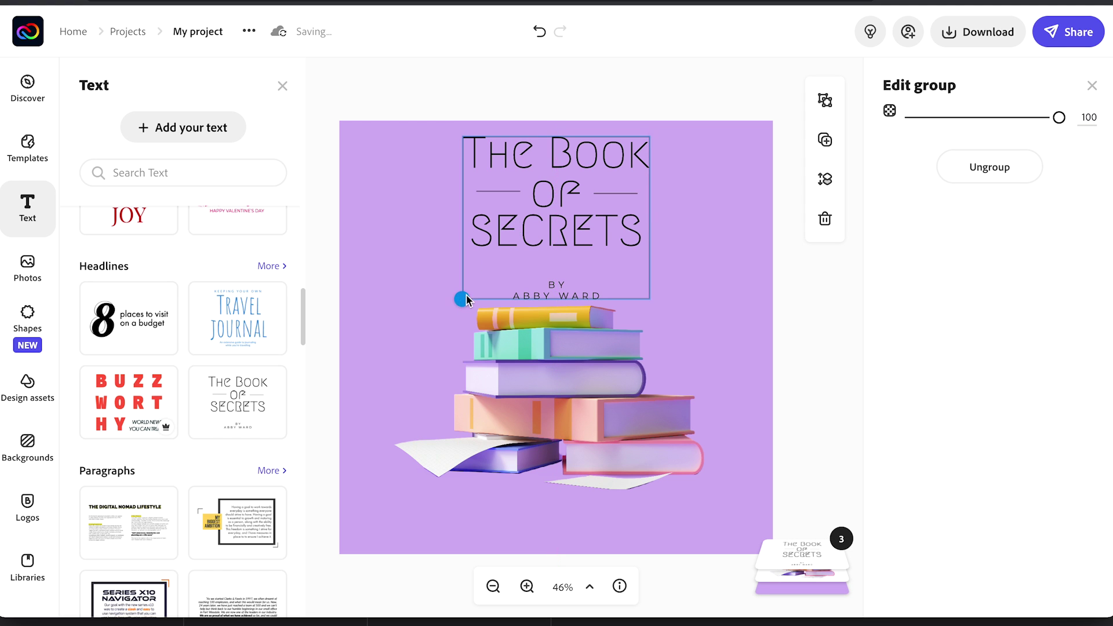
pyautogui.moveTo(467, 300); pyautogui.dragTo(487, 278)
pyautogui.moveTo(525, 220); pyautogui.dragTo(518, 228)
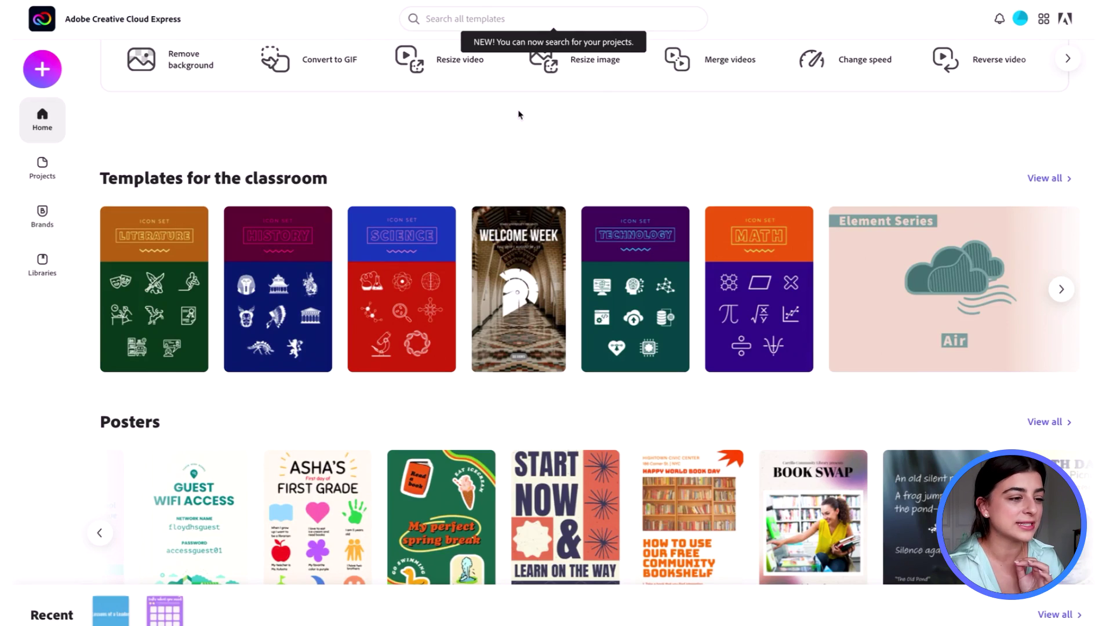
pyautogui.scroll(-2, 519, 114)
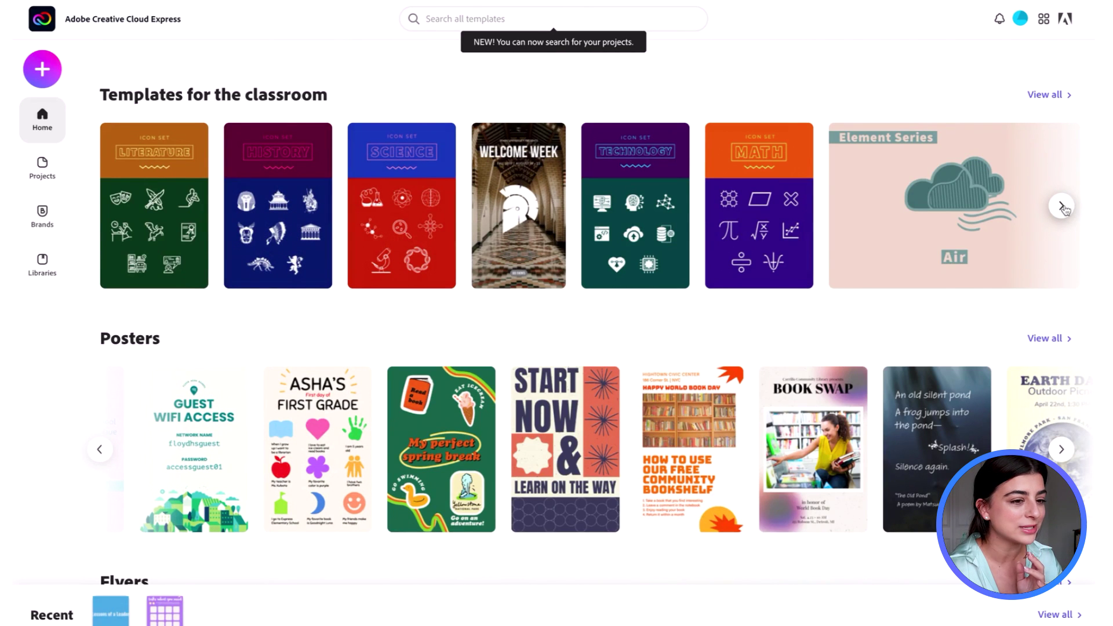
pyautogui.scroll(-5, 1063, 207)
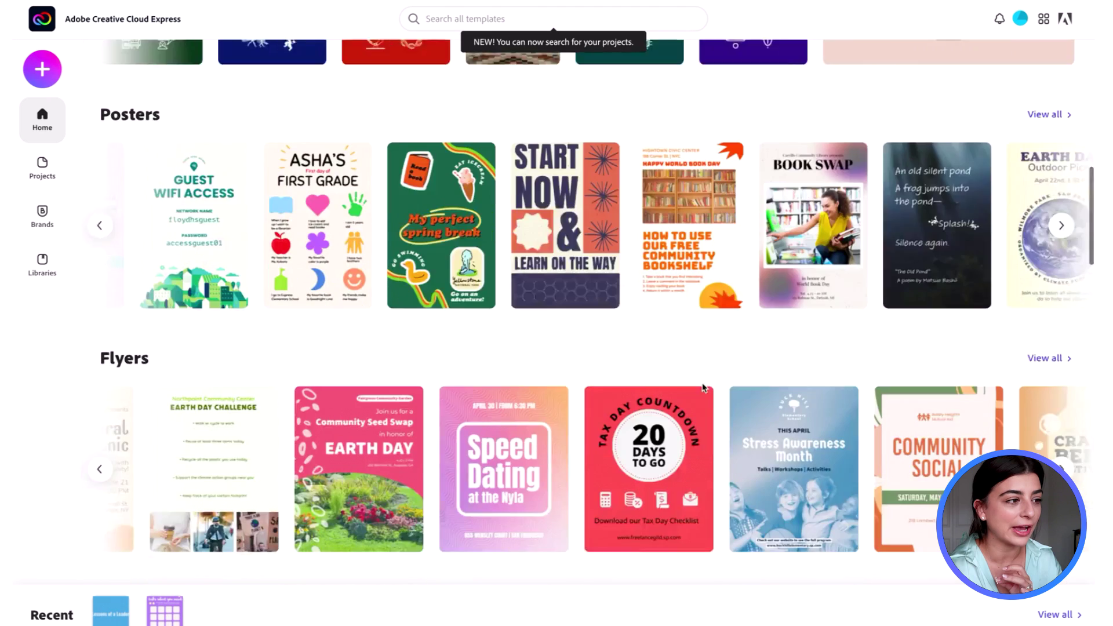
pyautogui.scroll(-5, 703, 388)
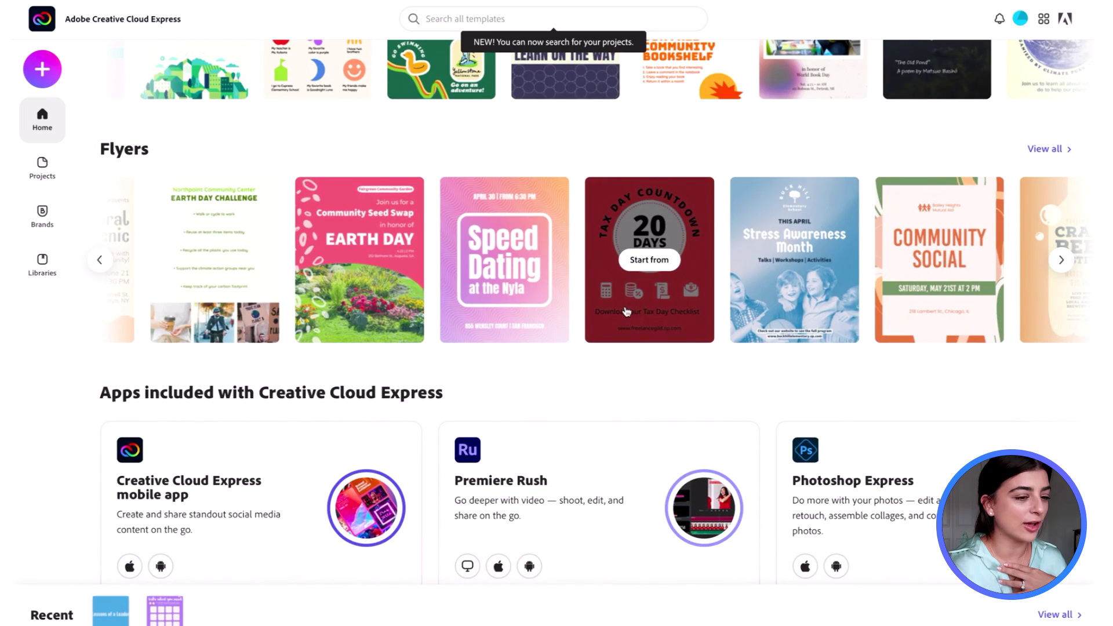
pyautogui.scroll(-10, 355, 464)
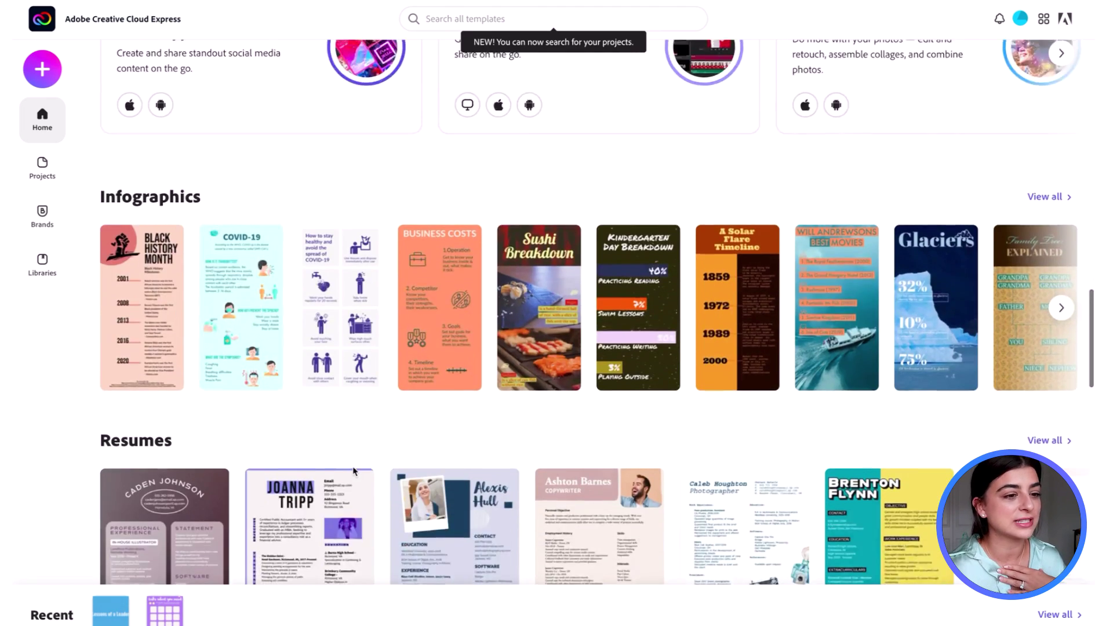
pyautogui.scroll(-1, 354, 471)
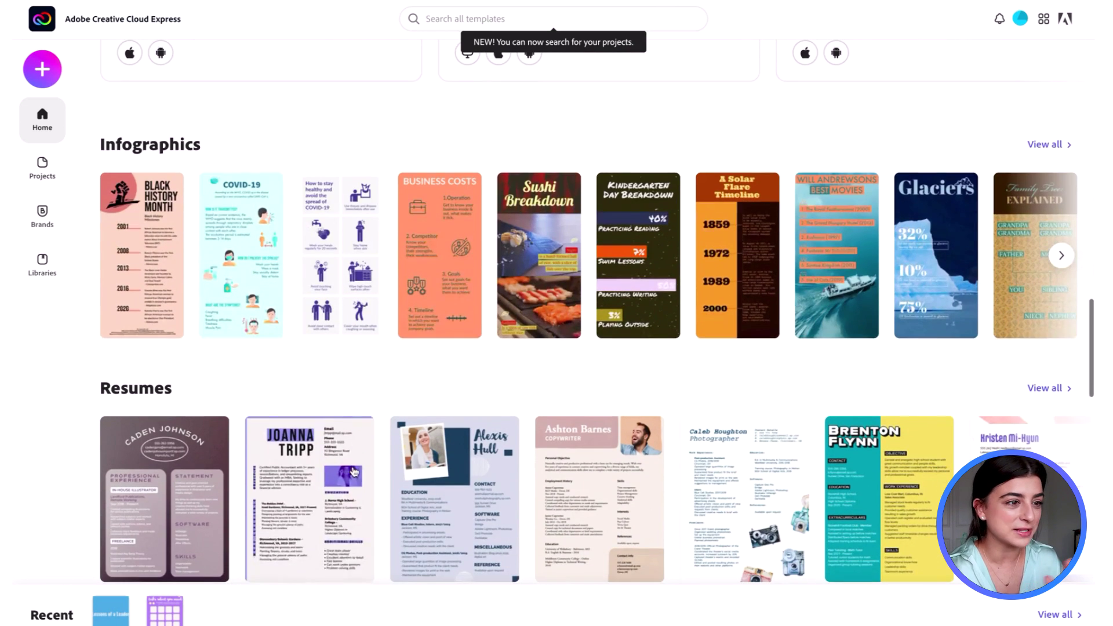
pyautogui.scroll(-3, 355, 468)
pyautogui.scroll(-4, 356, 466)
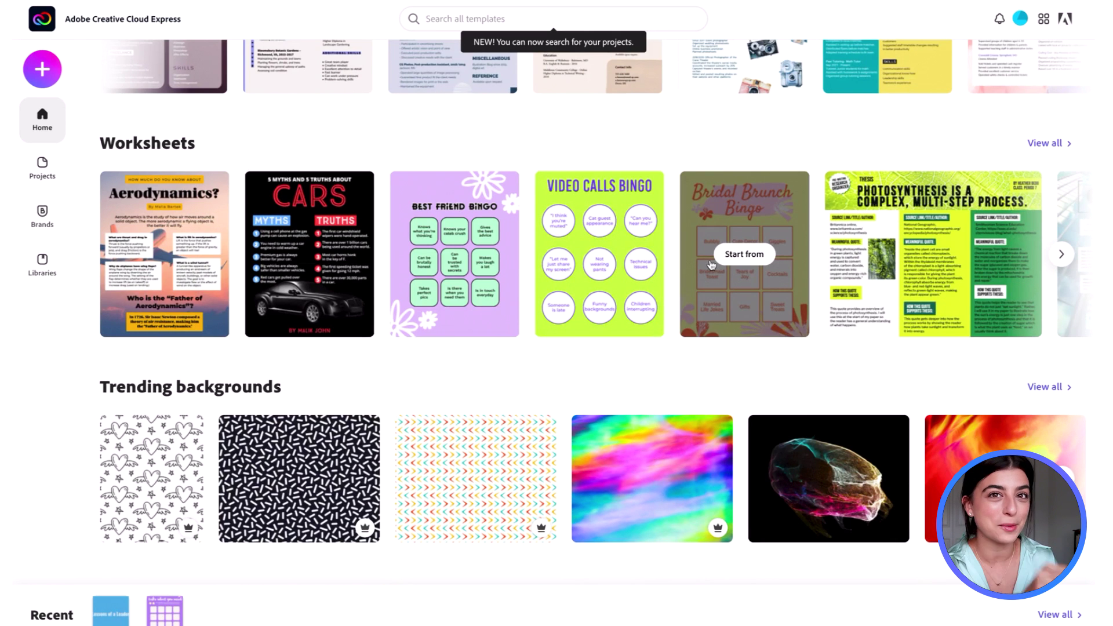
pyautogui.scroll(-10, 712, 264)
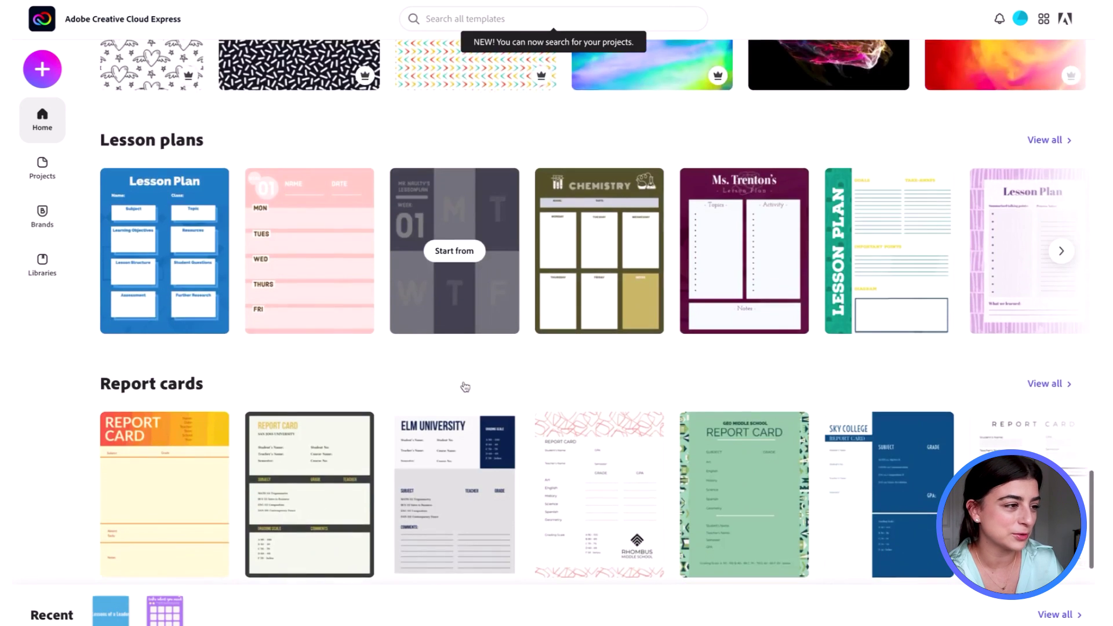
pyautogui.scroll(15, 463, 386)
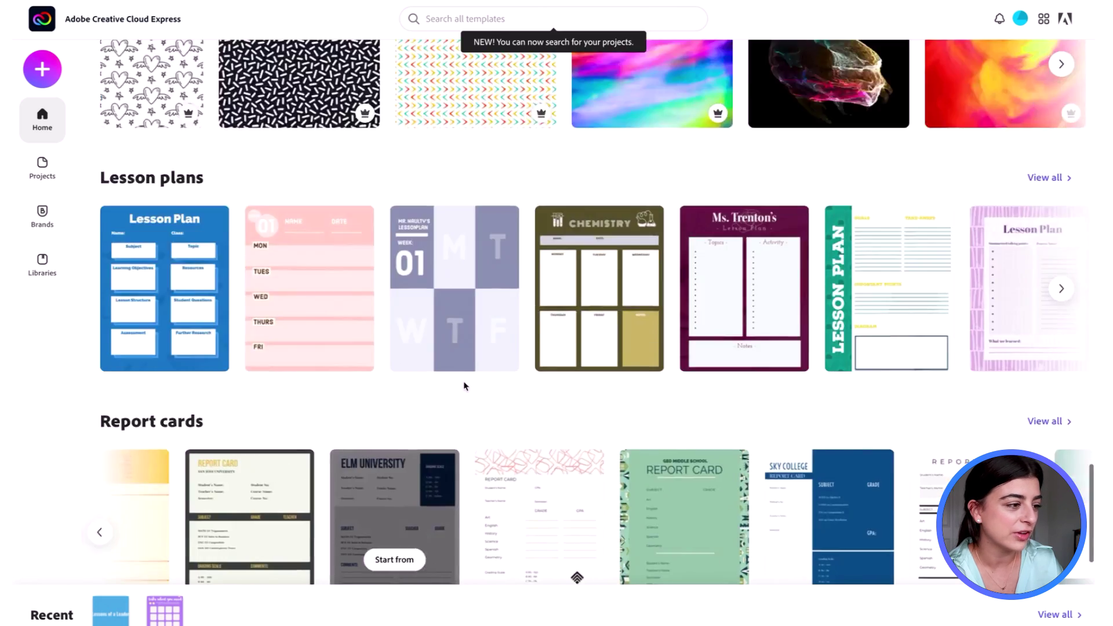
pyautogui.scroll(15, 464, 383)
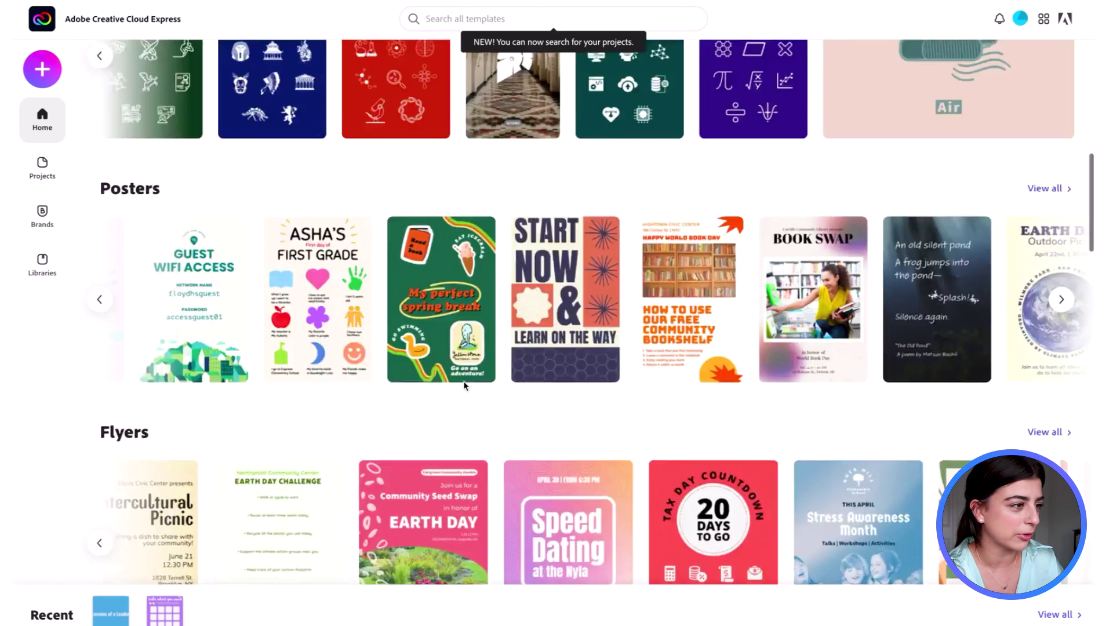
pyautogui.scroll(-1, 464, 385)
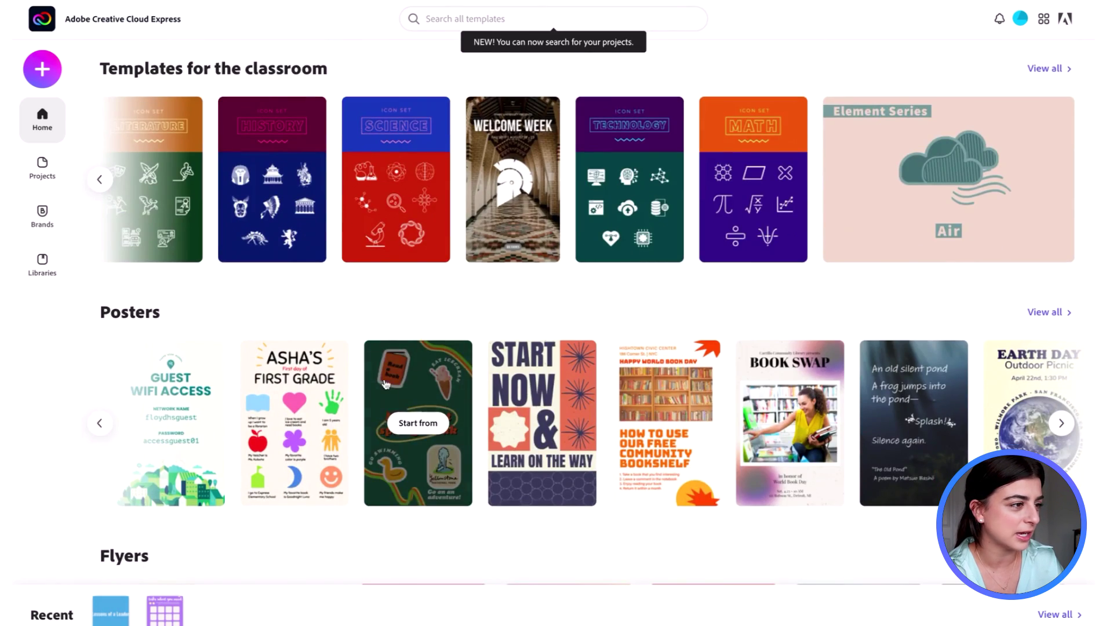
# Create a new project from the green 'My perfect spring break' poster template
pyautogui.click(411, 369)
pyautogui.click(559, 499)
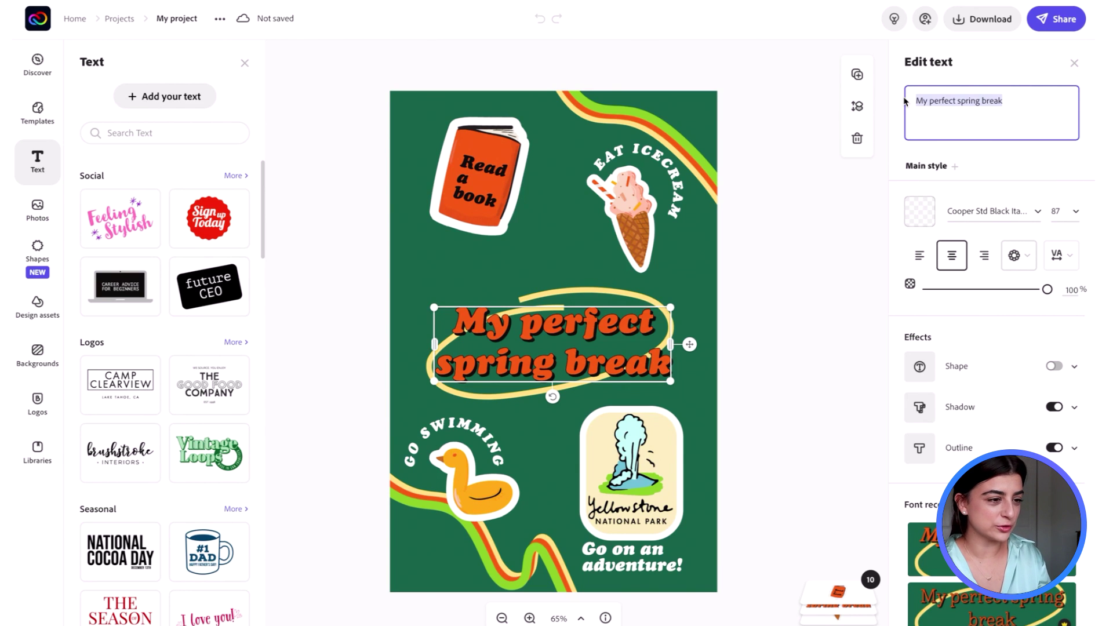
# Replace the headline wording with 'things that bring me joy' and shrink it slightly
pyautogui.write('what br')
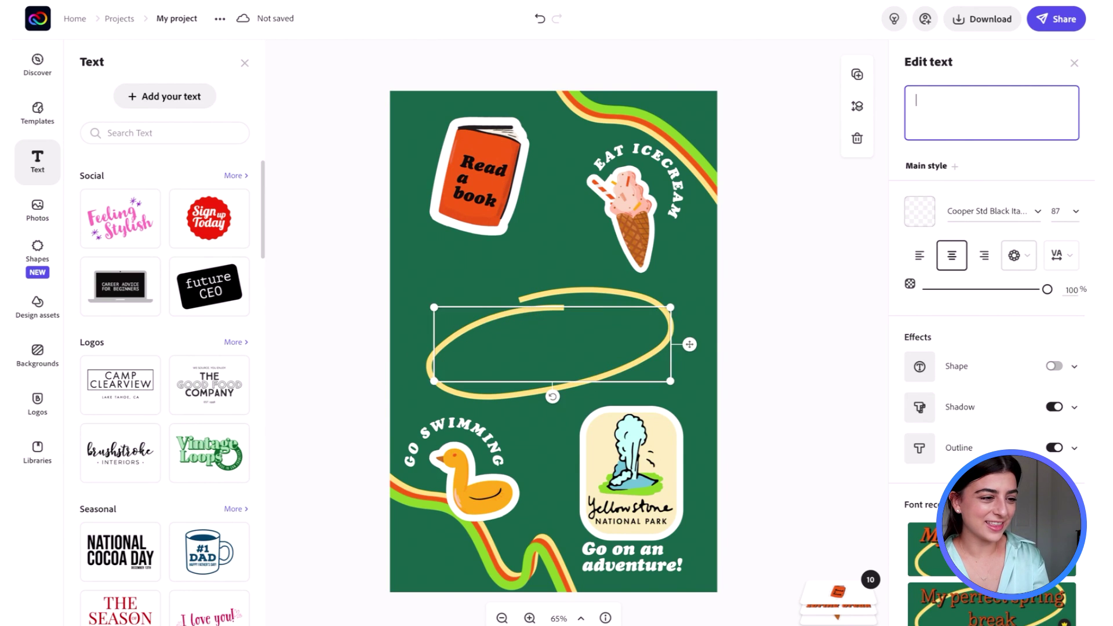
pyautogui.hotkey('ctrl', 'a')
pyautogui.write('things that bring me joy')
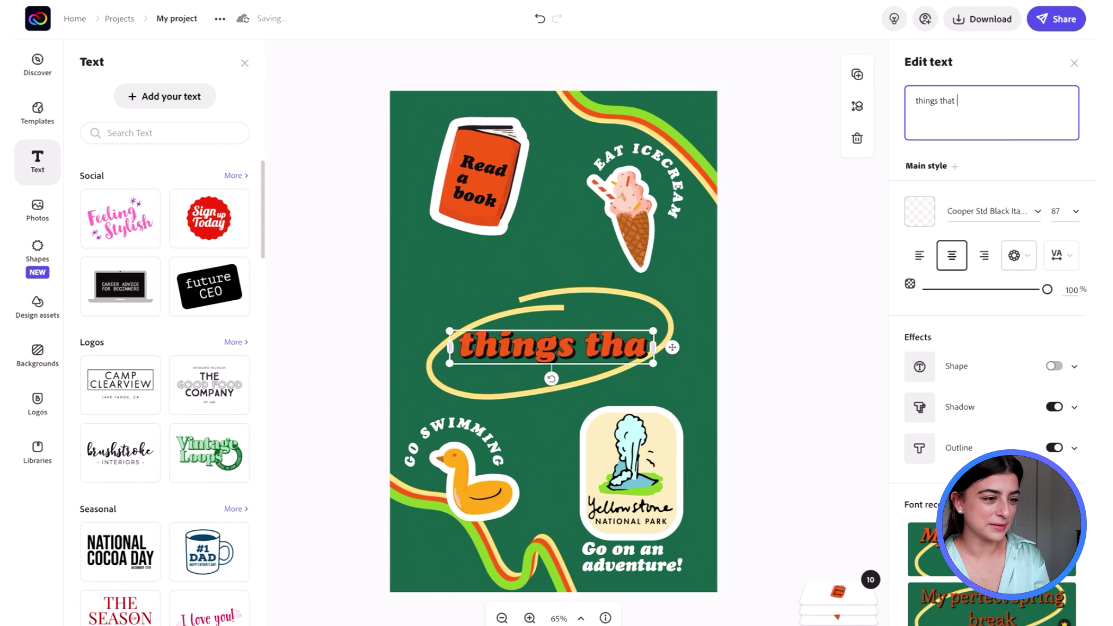
pyautogui.click(589, 298)
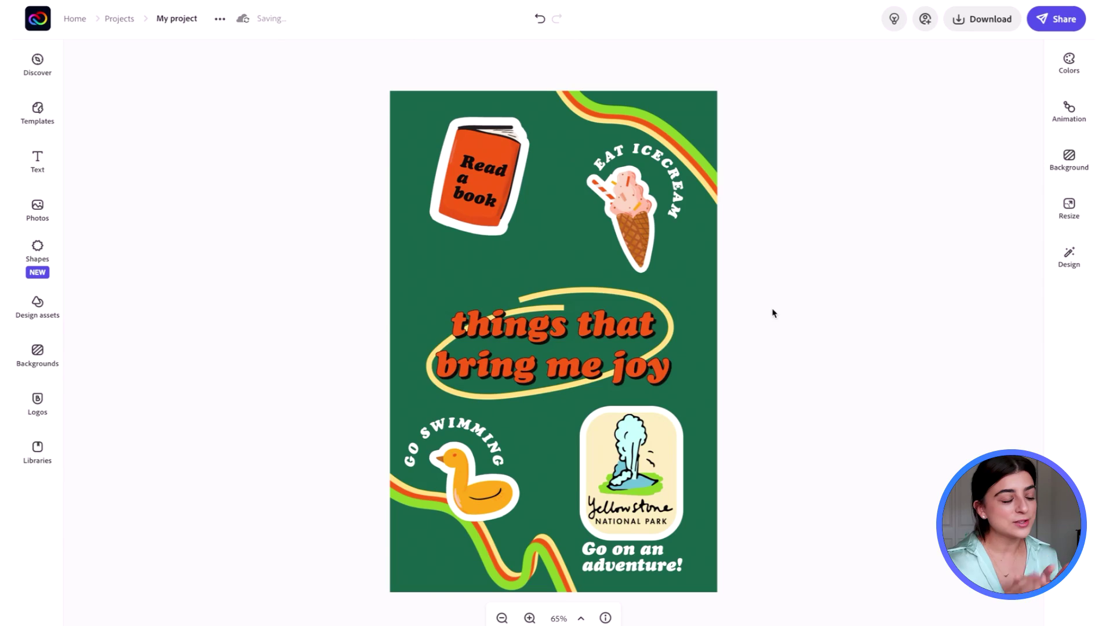
pyautogui.moveTo(659, 376); pyautogui.dragTo(599, 373)
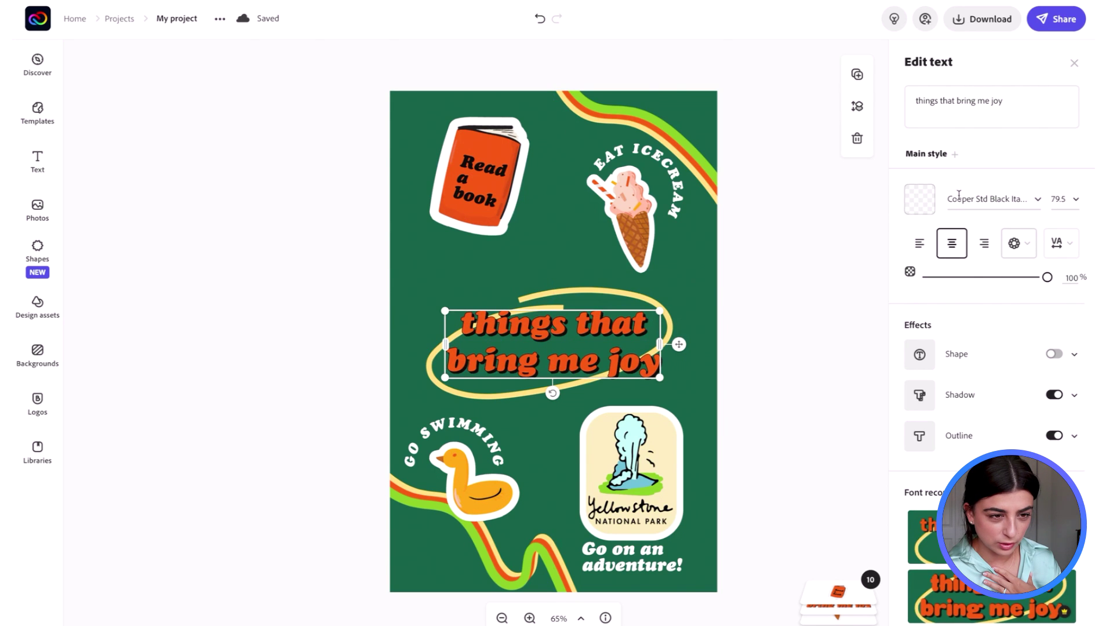
# Make the headline text cream and recolour the surrounding ellipse lime green (#8DC63F)
pyautogui.click(916, 196)
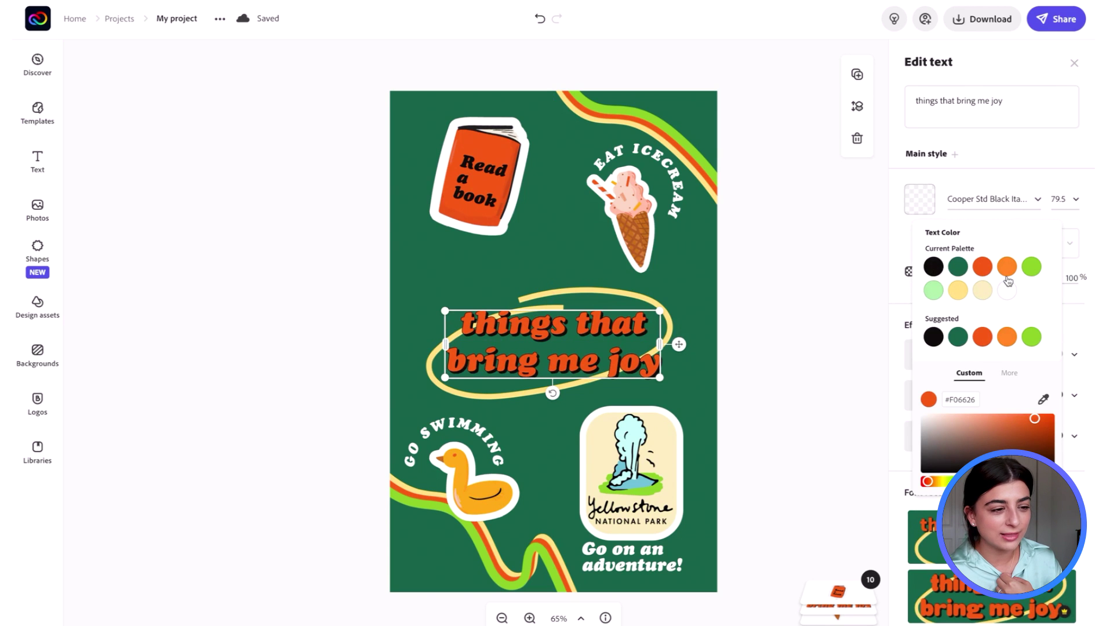
pyautogui.click(983, 291)
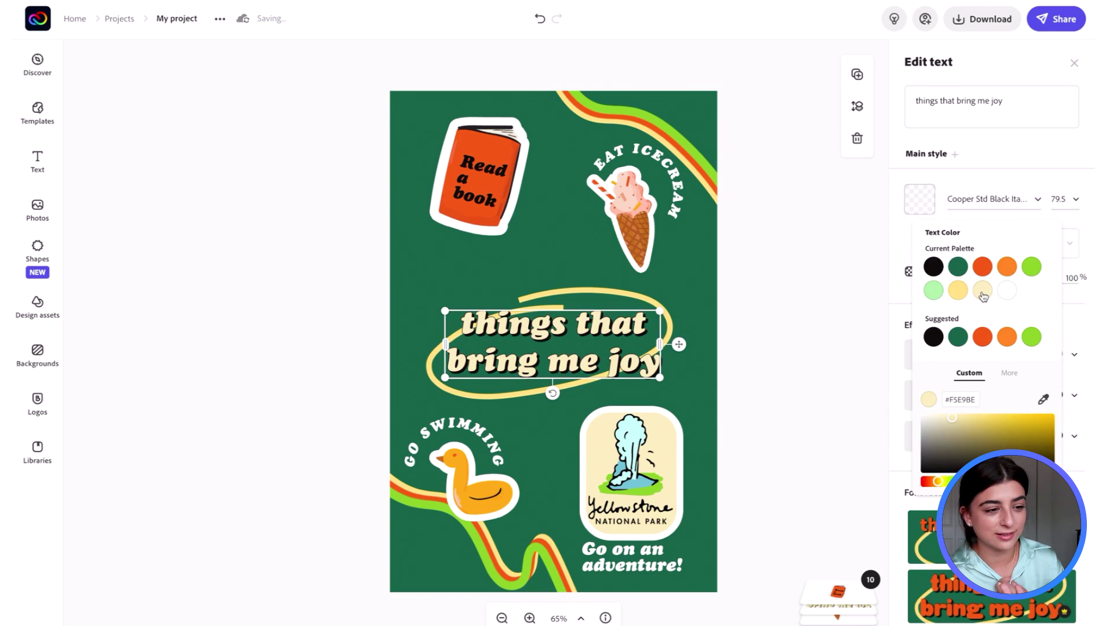
pyautogui.click(575, 290)
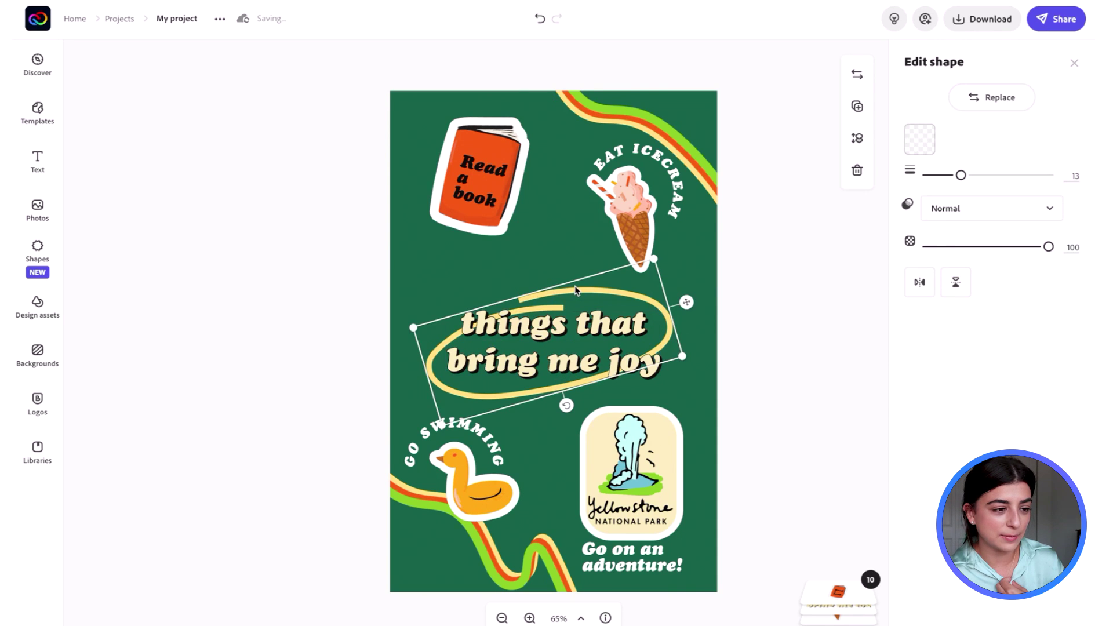
pyautogui.click(919, 139)
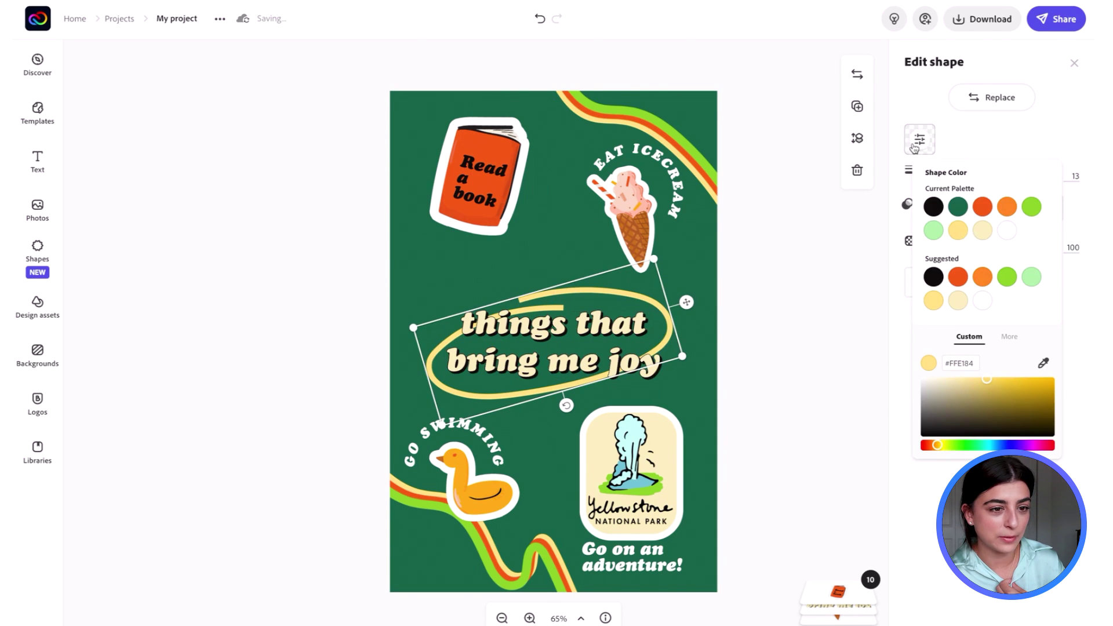
pyautogui.click(1031, 207)
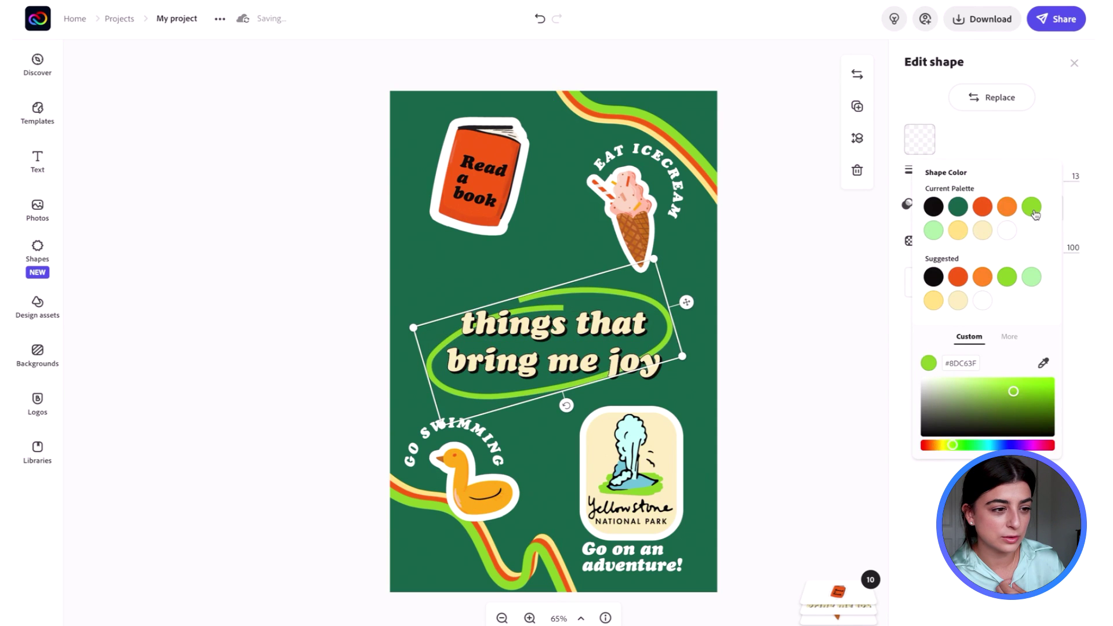
pyautogui.click(792, 247)
pyautogui.click(783, 267)
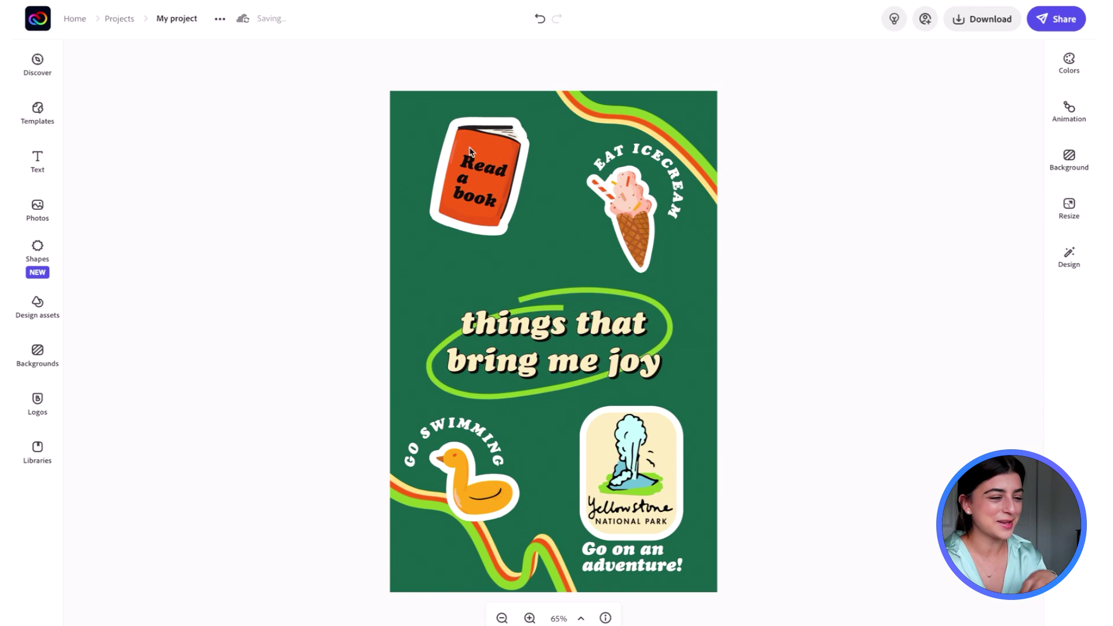
# Delete the Yellowstone National Park sticker, keeping 'Go on an adventure!' at lower right
pyautogui.click(473, 494)
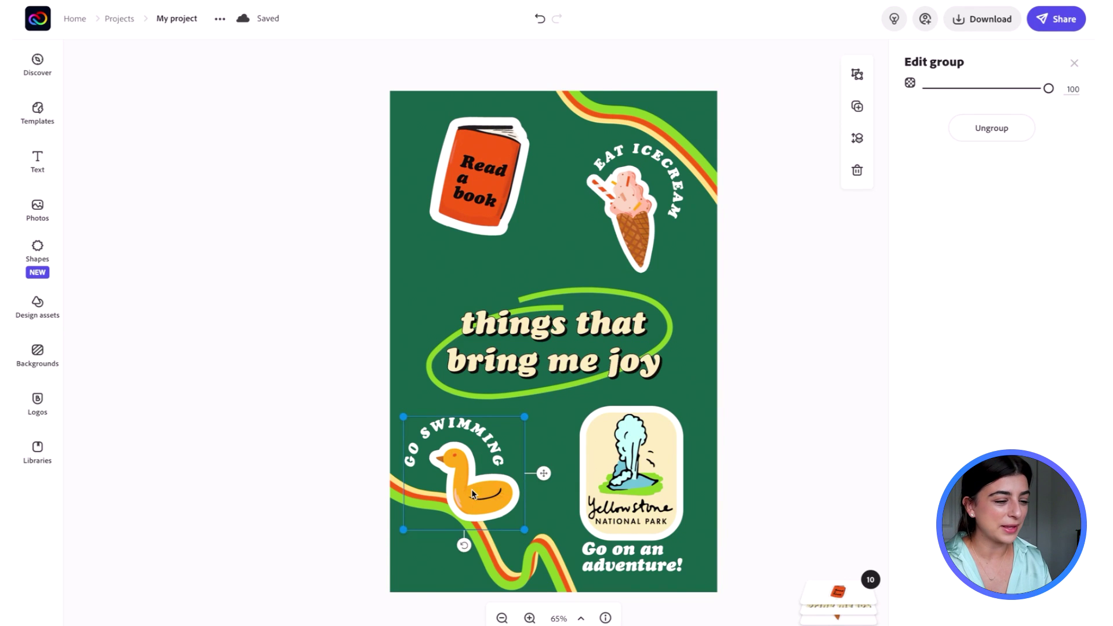
pyautogui.click(642, 463)
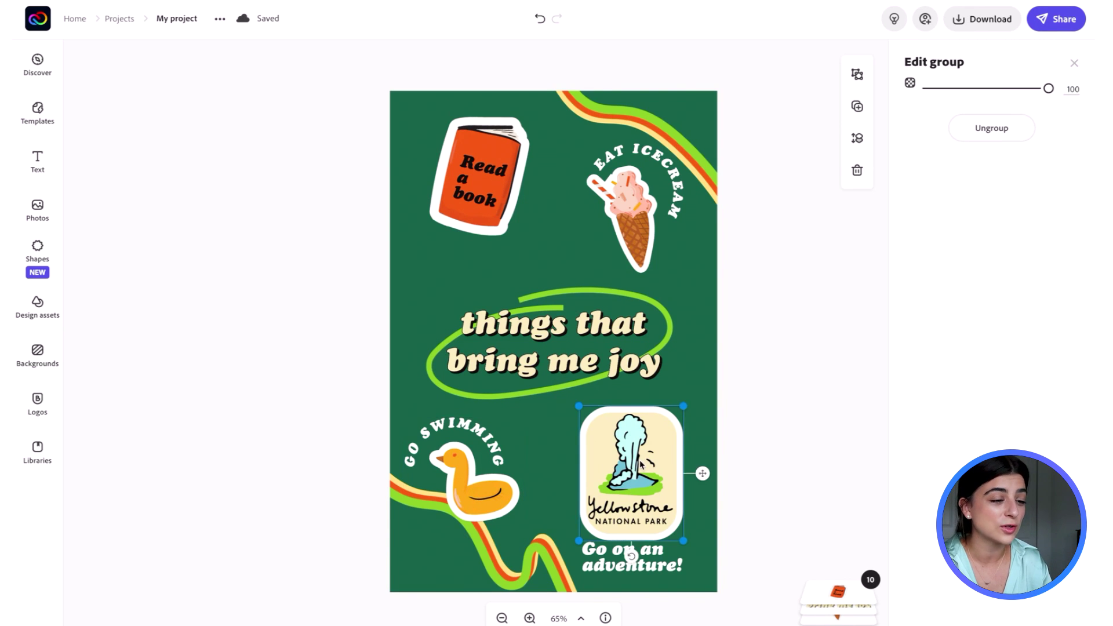
pyautogui.press('Delete')
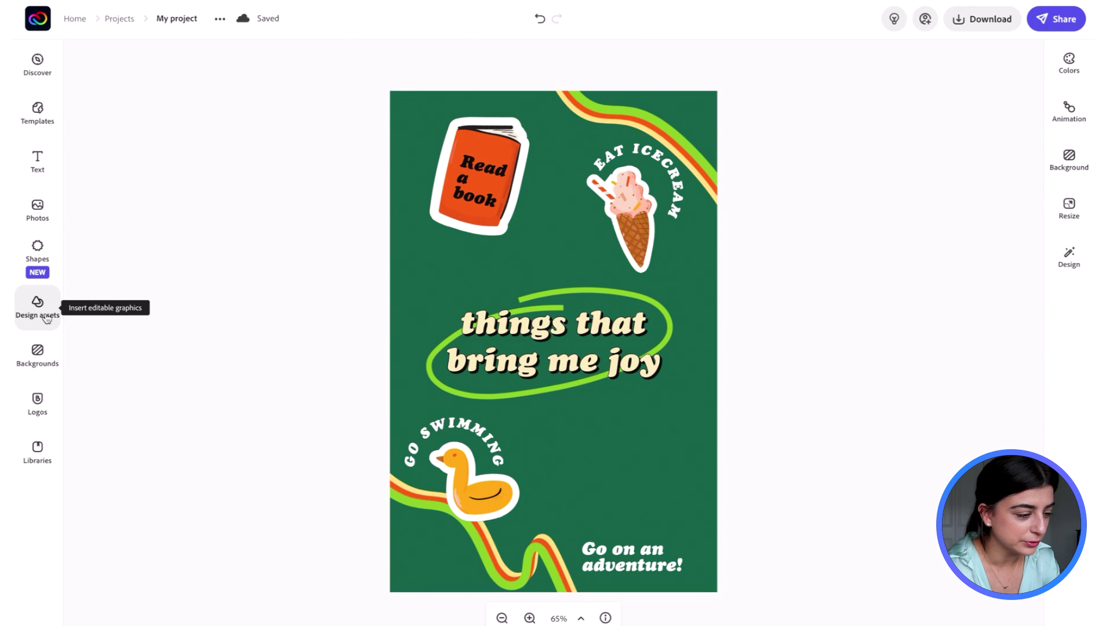
# Place a fruit-bowl graphic at lower right and an orange rolled mat on the left edge
pyautogui.click(46, 318)
pyautogui.moveTo(105, 330); pyautogui.dragTo(635, 486)
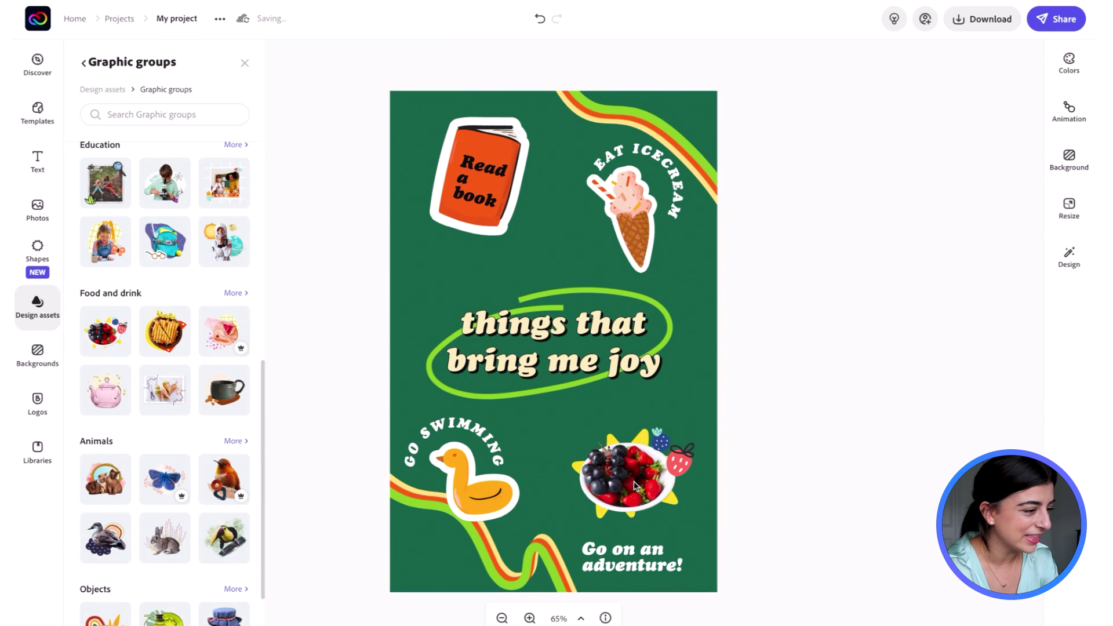
pyautogui.moveTo(224, 400); pyautogui.dragTo(400, 308)
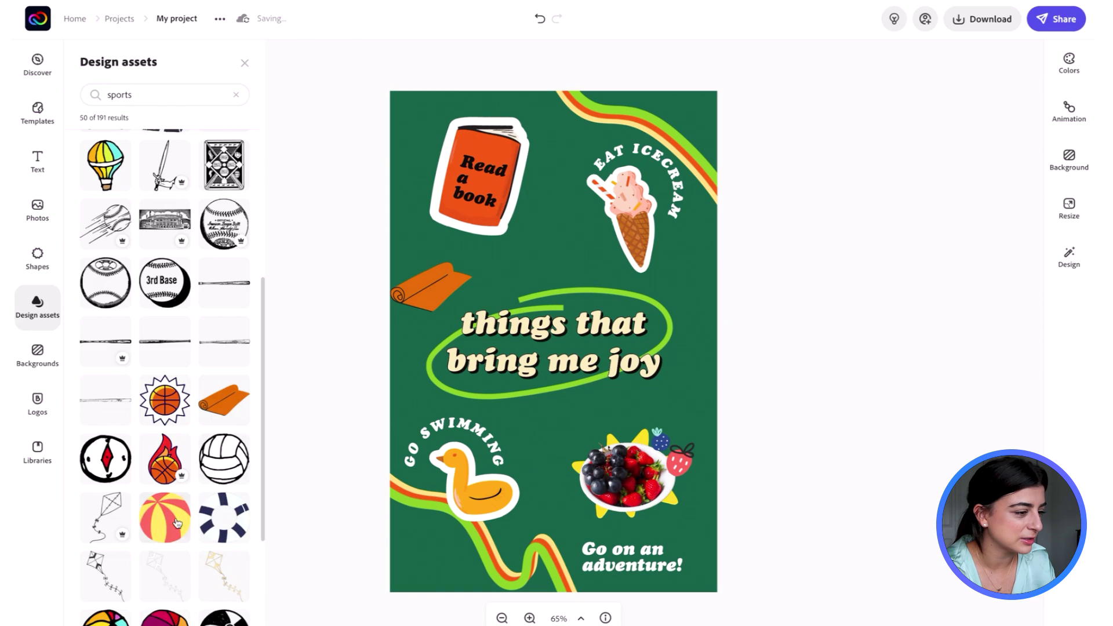
# Search design assets for 'tv' and place the rainbow TV sticker right of 'joy'
pyautogui.click(162, 94)
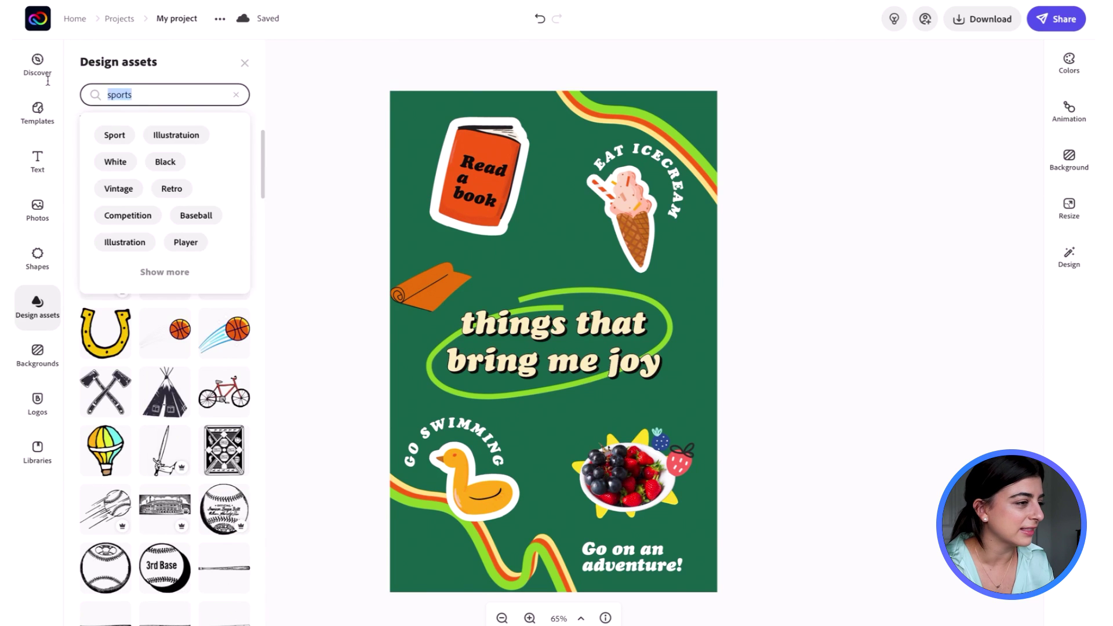
pyautogui.write('tv')
pyautogui.press('Return')
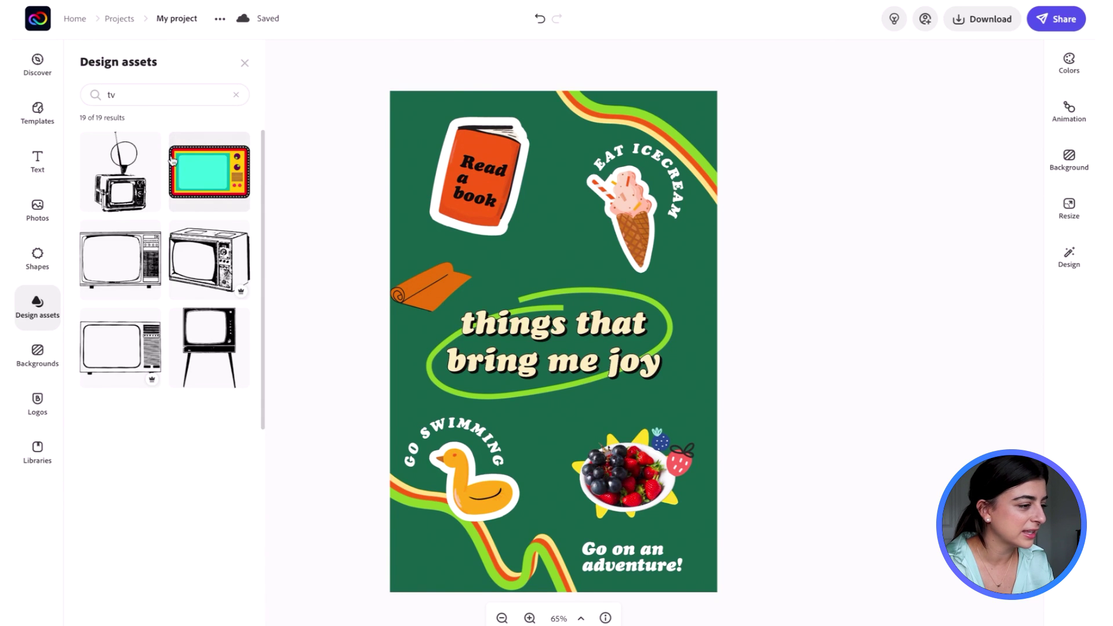
pyautogui.scroll(-2, 147, 425)
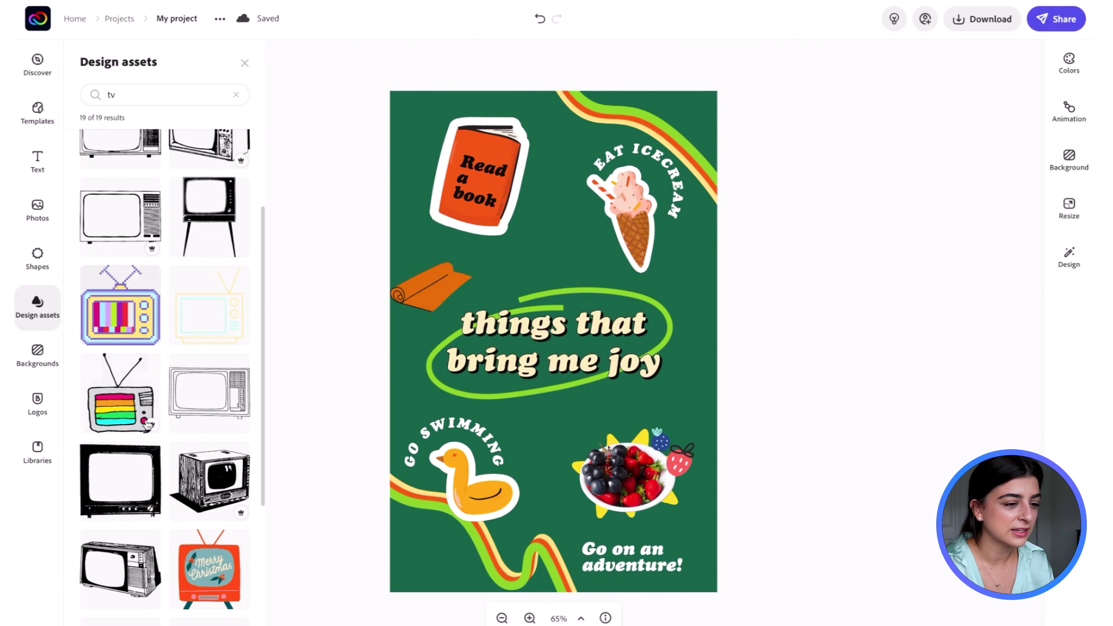
pyautogui.moveTo(120, 393); pyautogui.dragTo(680, 399)
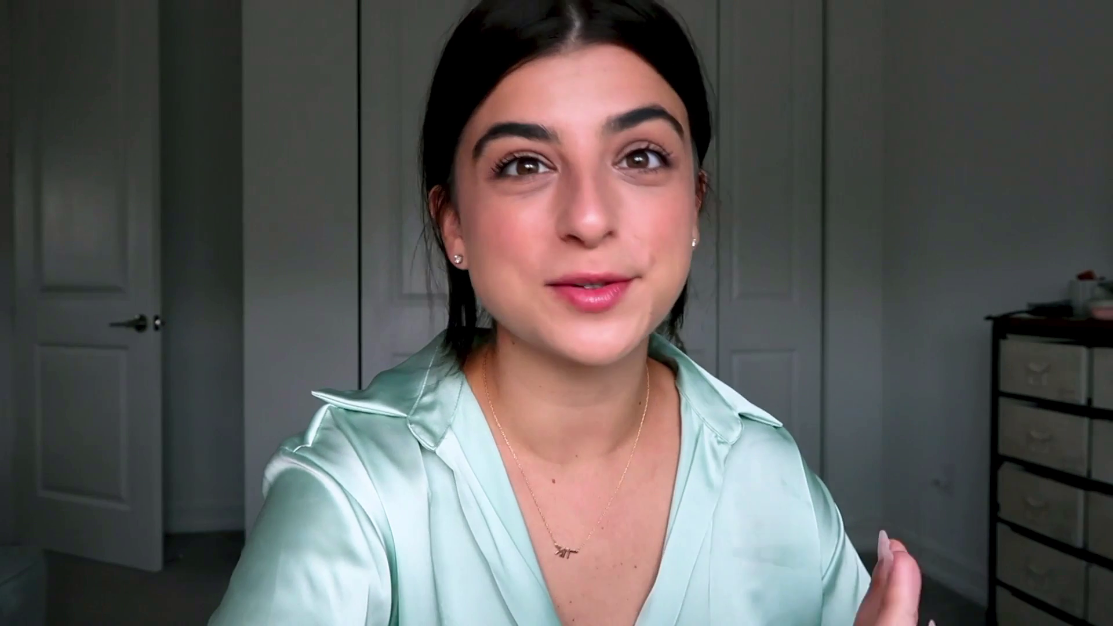